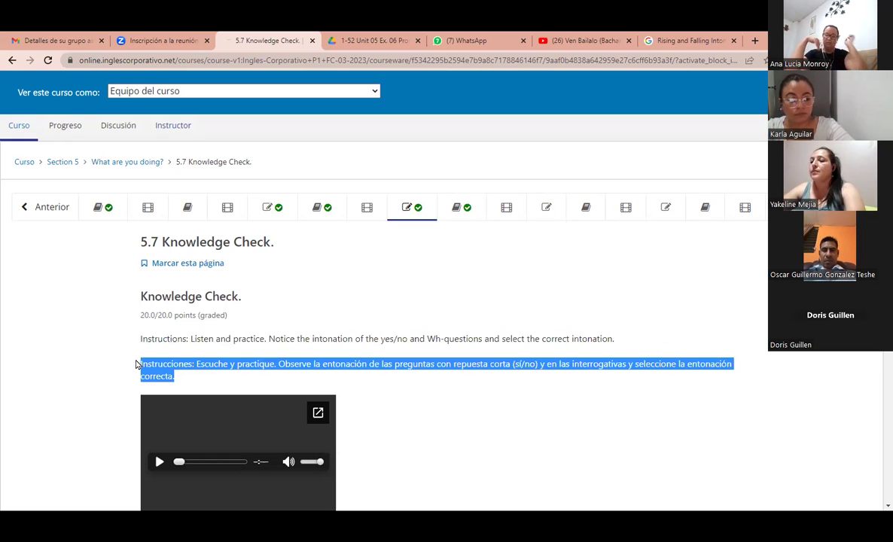
Step: Review the 5.7 Knowledge Check instructions and questions, and look at the intonation options for question 1
scroll(451, 301, down, 3)
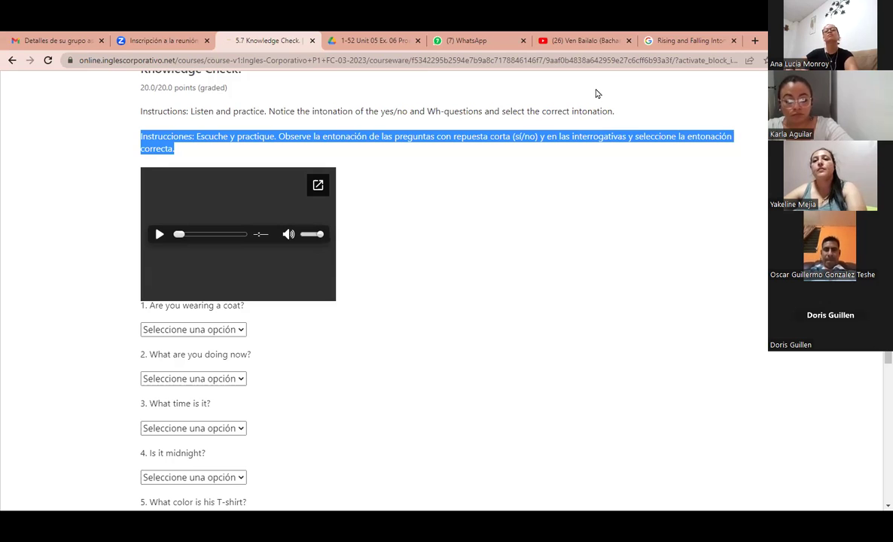
click(556, 164)
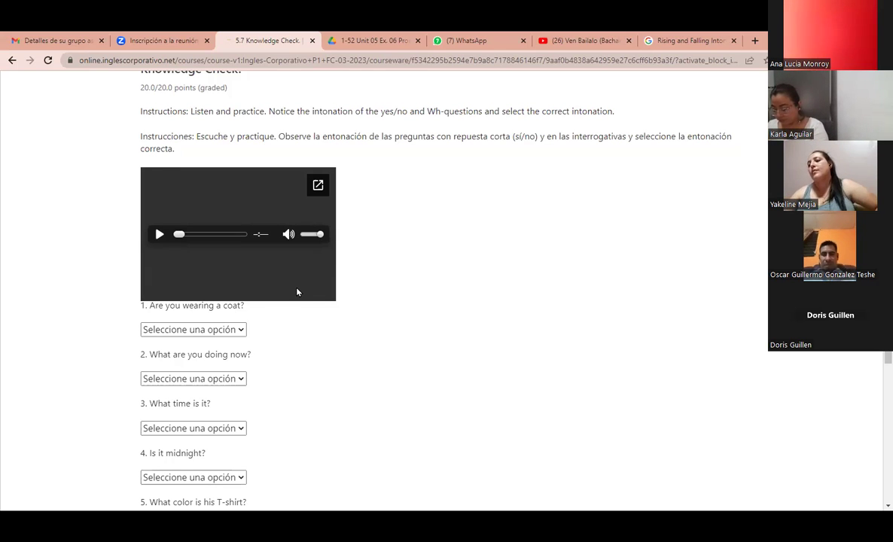
scroll(173, 168, down, 2)
click(190, 163)
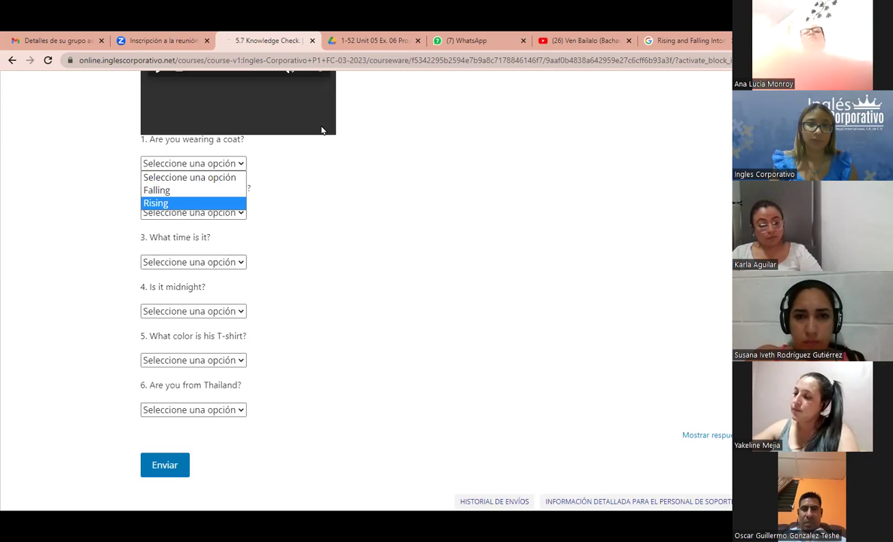
right_click(297, 190)
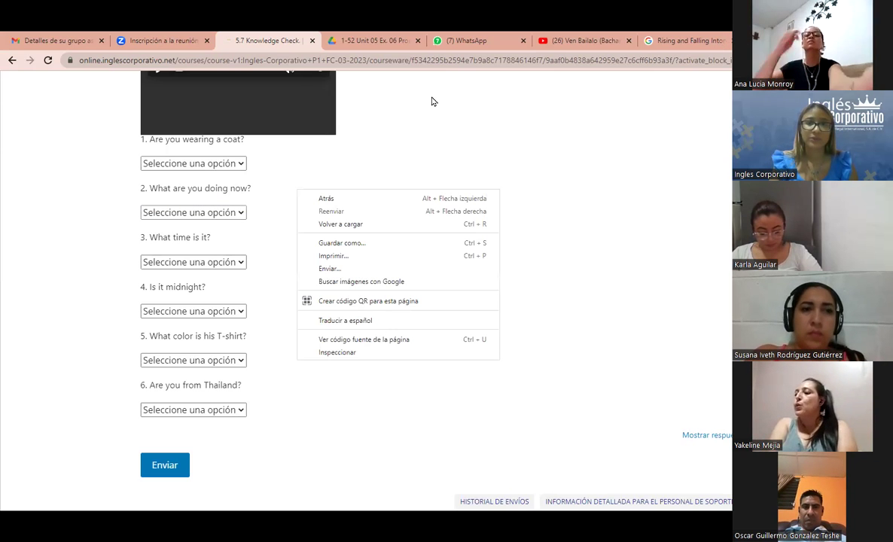
Step: Play the 1-52 Unit 05 Ex. 06 pronunciation recording in Google Drive and return to the Knowledge Check
key(ctrl+Tab)
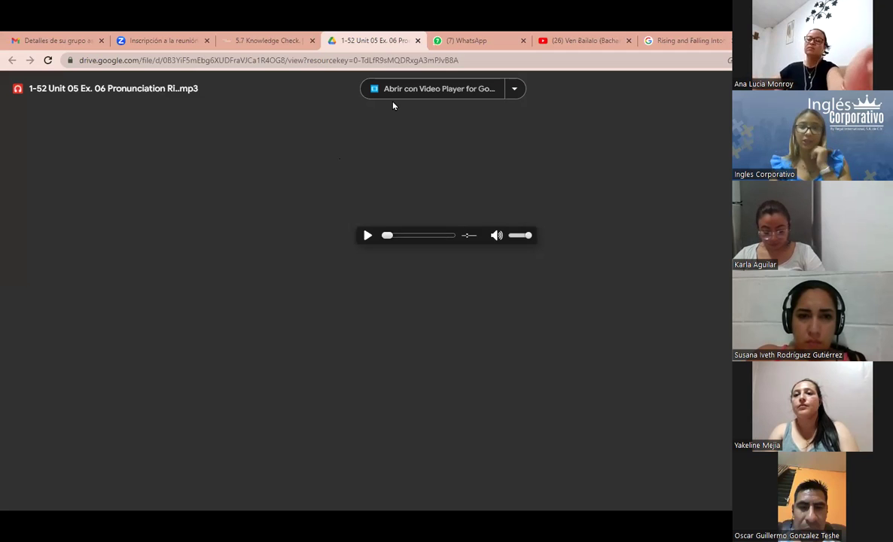
click(370, 243)
key(ctrl+shift+Tab)
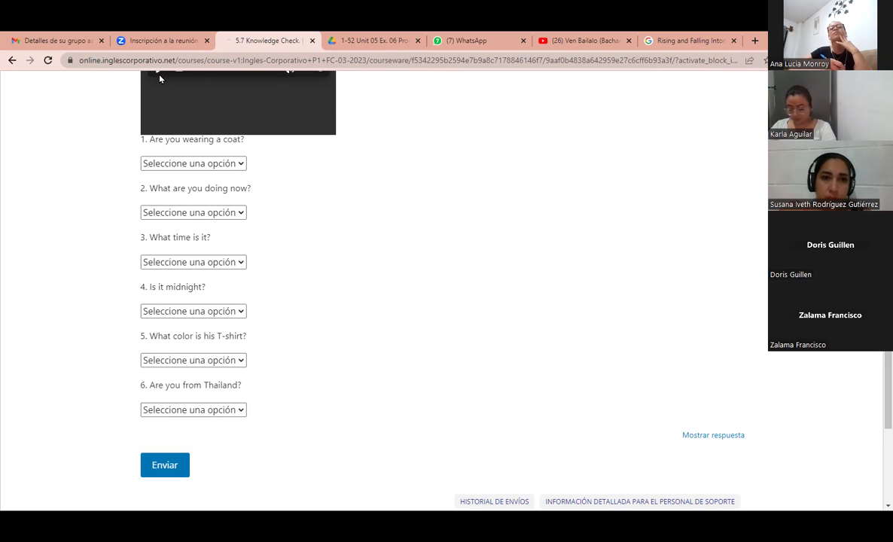
Step: Play the Unit 05 pronunciation recording in Google Drive once more and go back to the quiz questions
scroll(447, 286, up, 2)
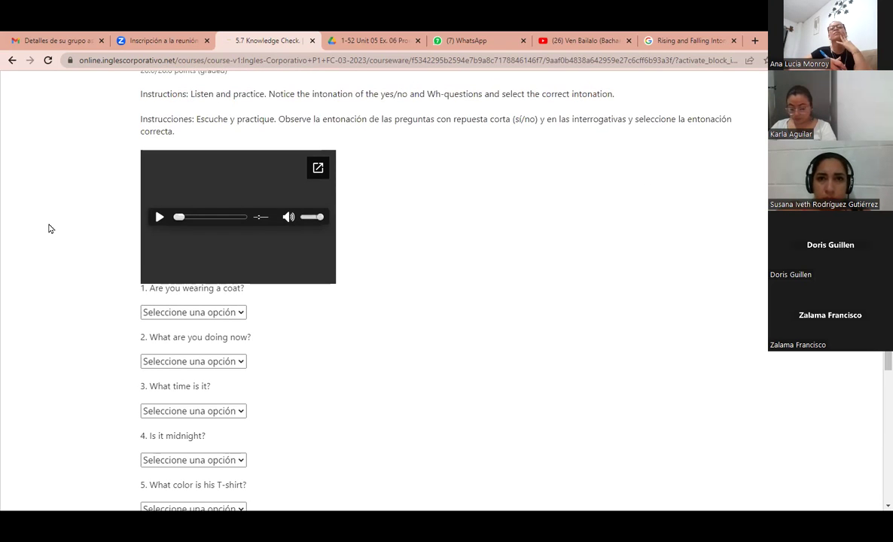
click(153, 38)
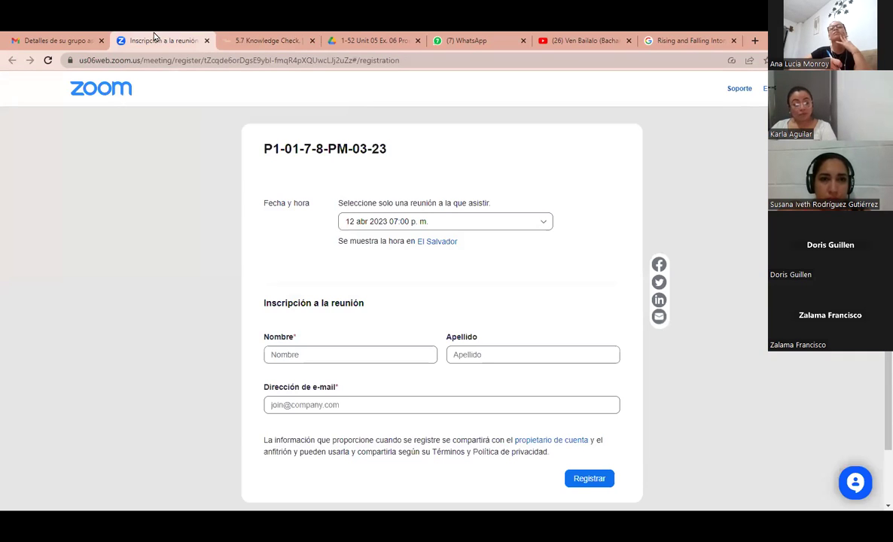
click(373, 40)
click(367, 235)
click(235, 42)
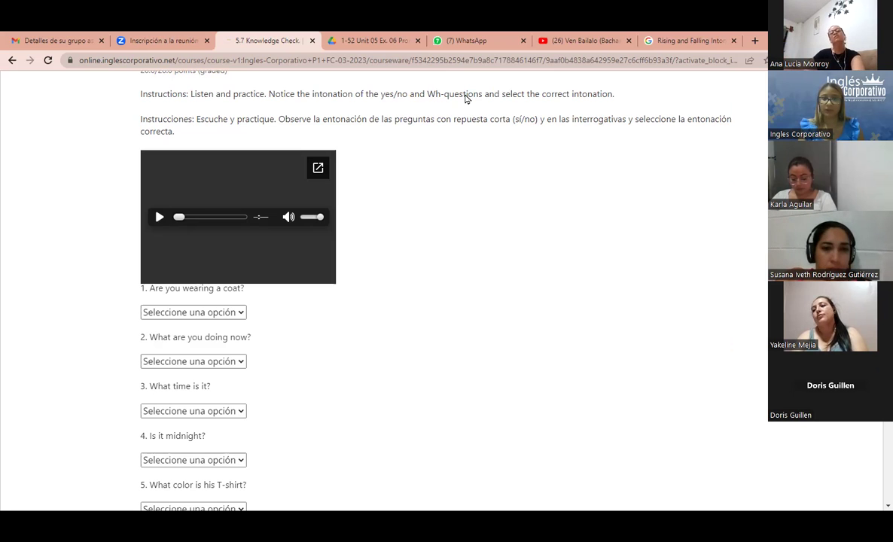
Step: Answer question 1 with Rising and questions 2 and 3 with Falling
scroll(445, 287, down, 2)
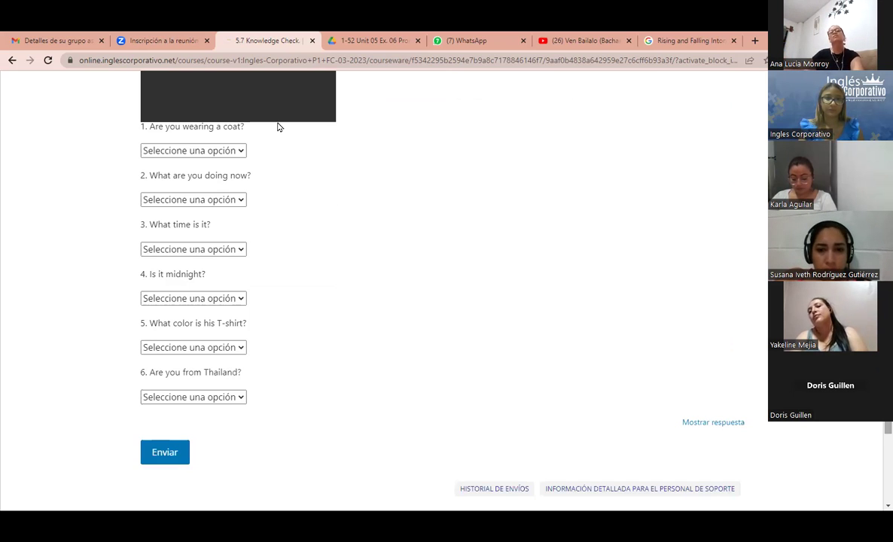
click(238, 152)
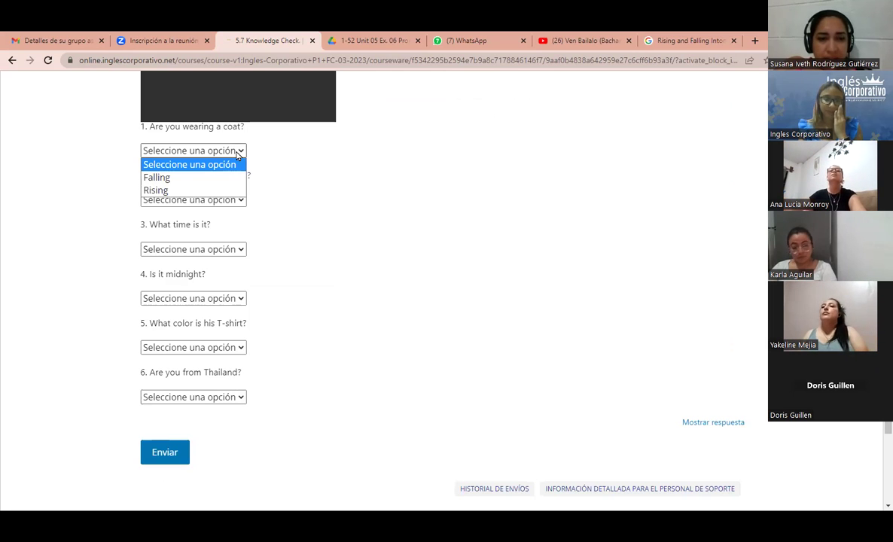
click(209, 189)
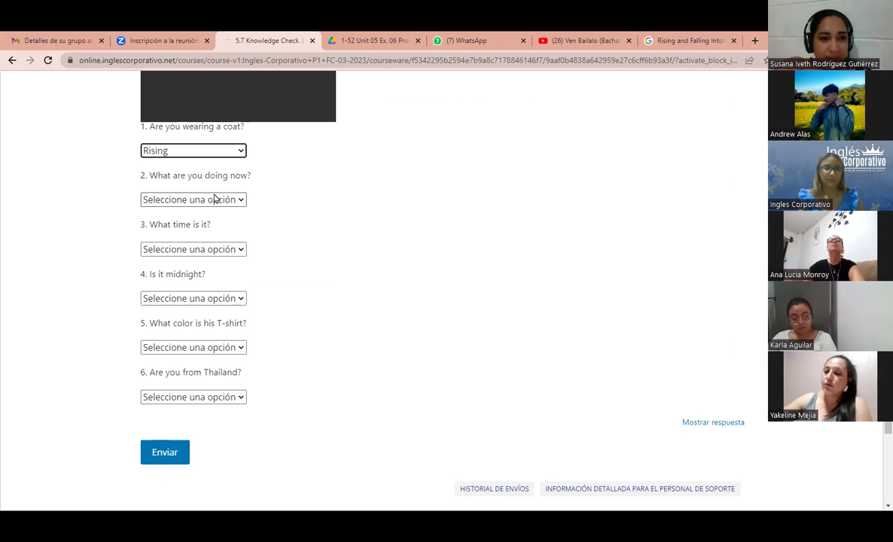
click(215, 198)
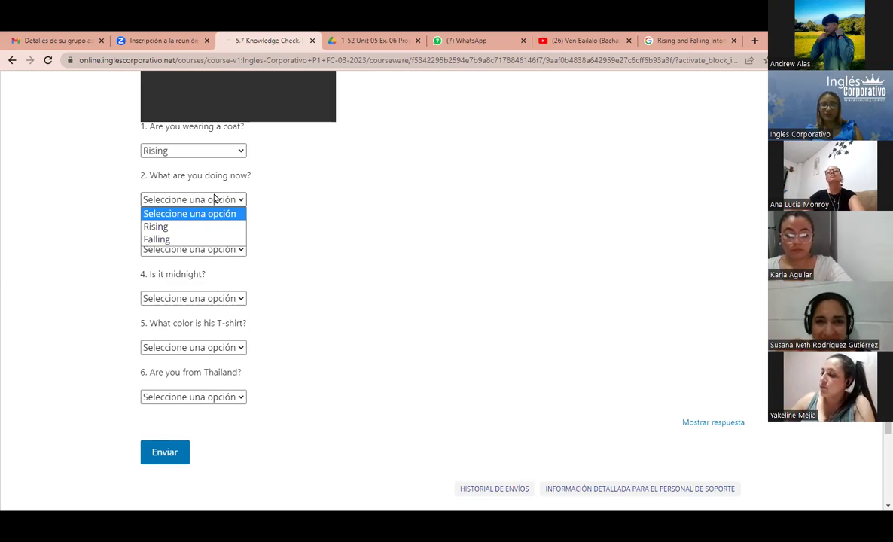
click(183, 239)
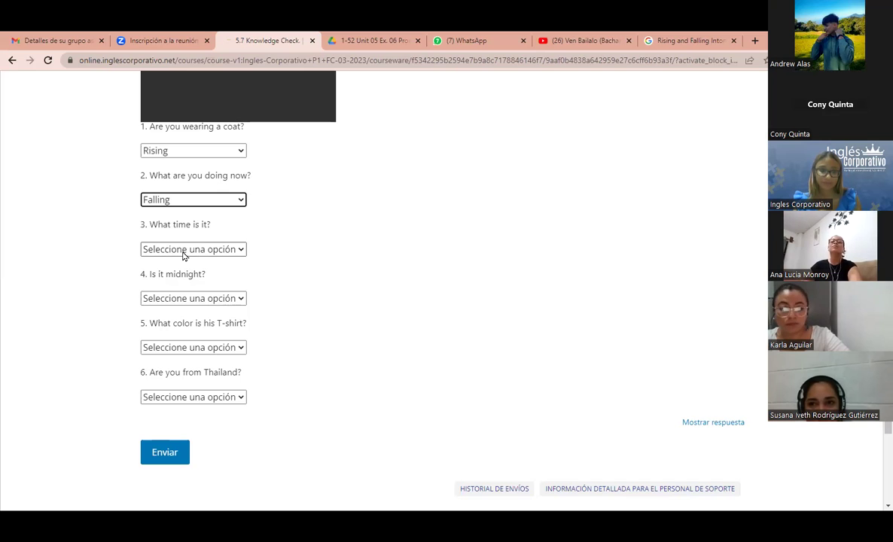
click(183, 256)
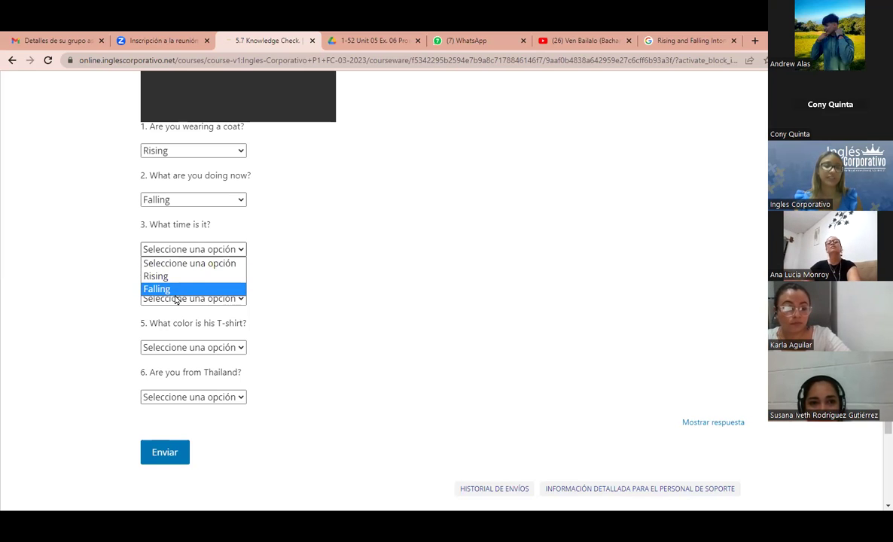
click(175, 294)
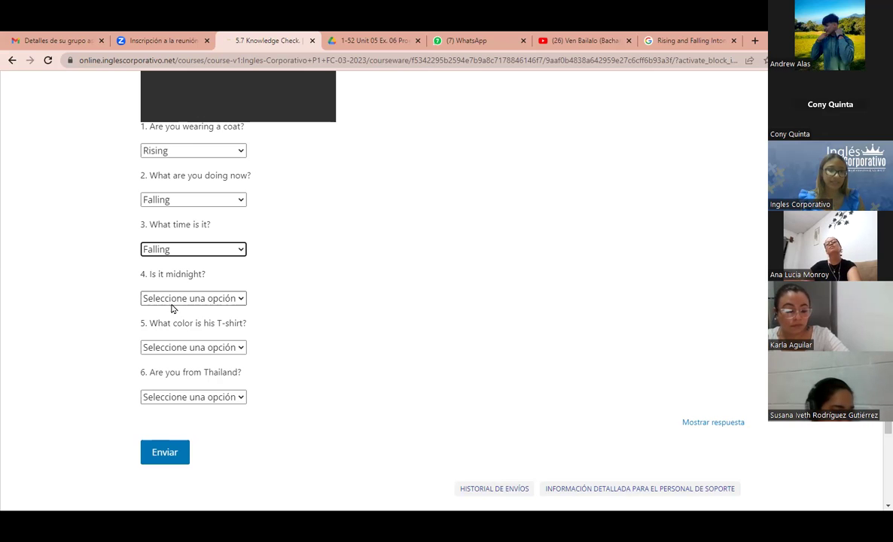
Step: Answer question 4 with Rising, question 5 with Falling and question 6 with Rising
click(175, 299)
click(171, 339)
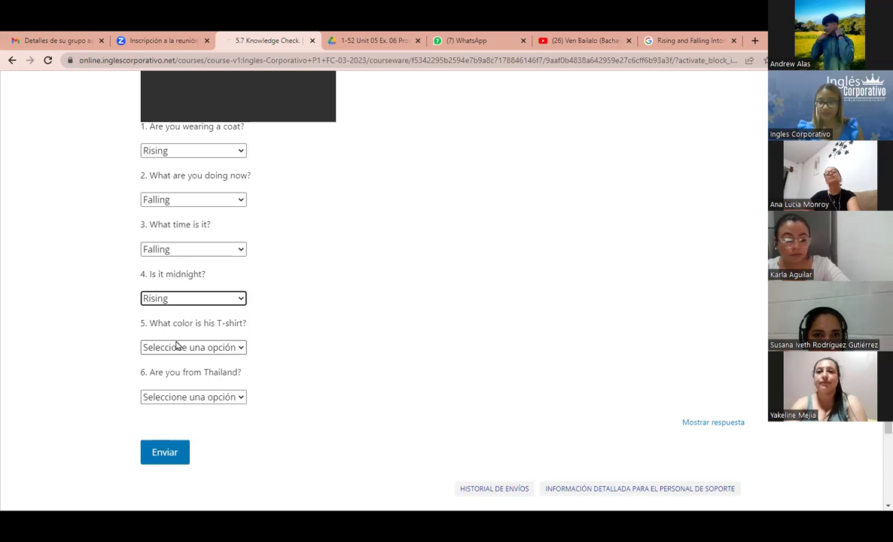
click(176, 345)
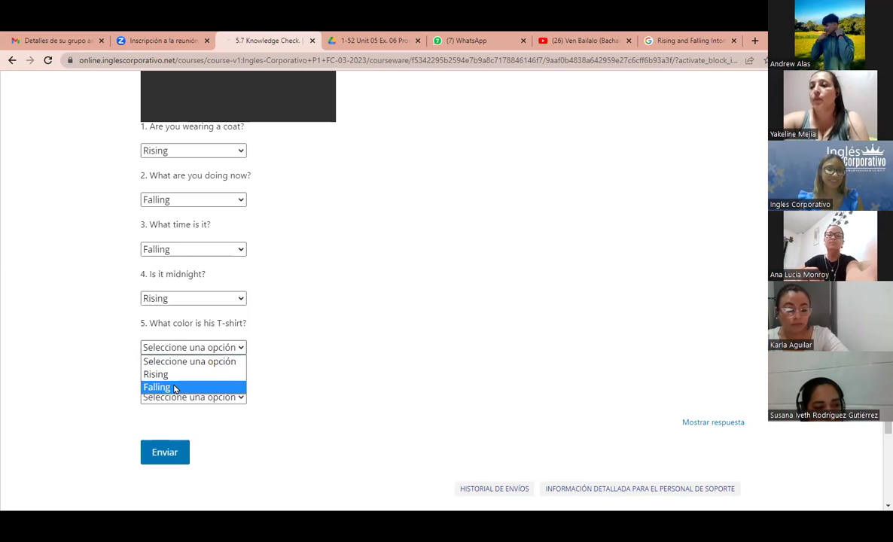
click(175, 389)
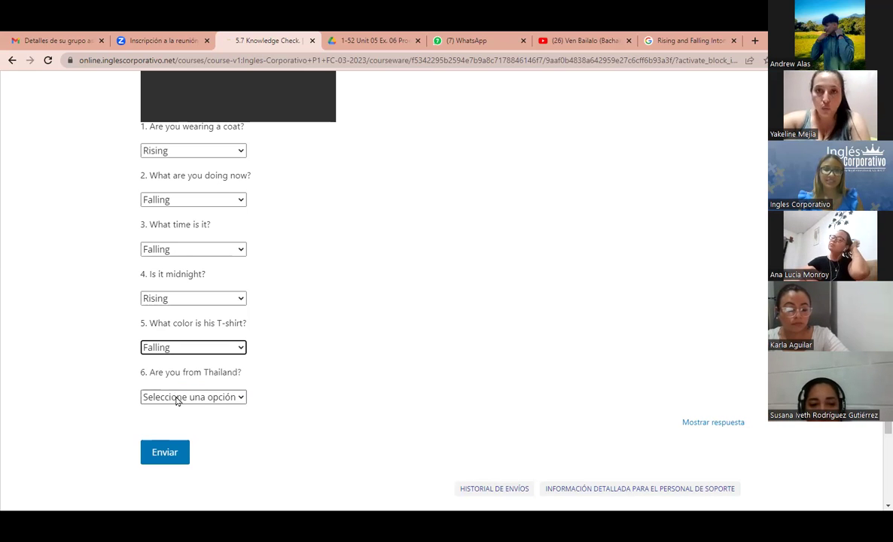
click(178, 400)
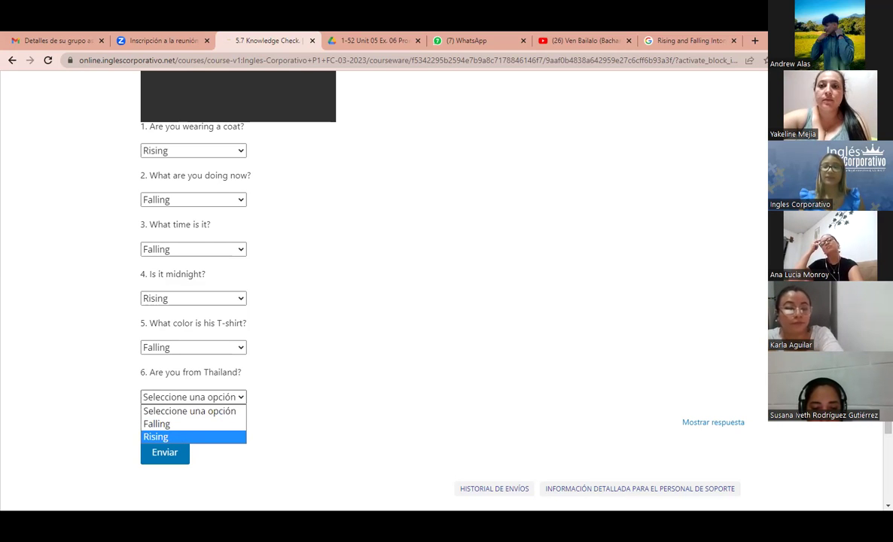
key(Return)
Step: Replay the pronunciation recording in Google Drive to check the chosen intonations, and return to the Knowledge Check
scroll(444, 286, up, 5)
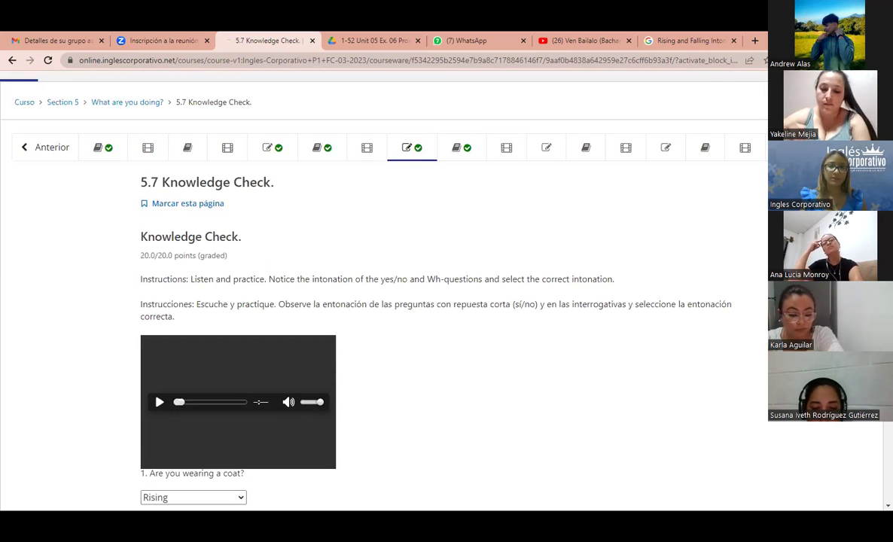
key(ctrl+Tab)
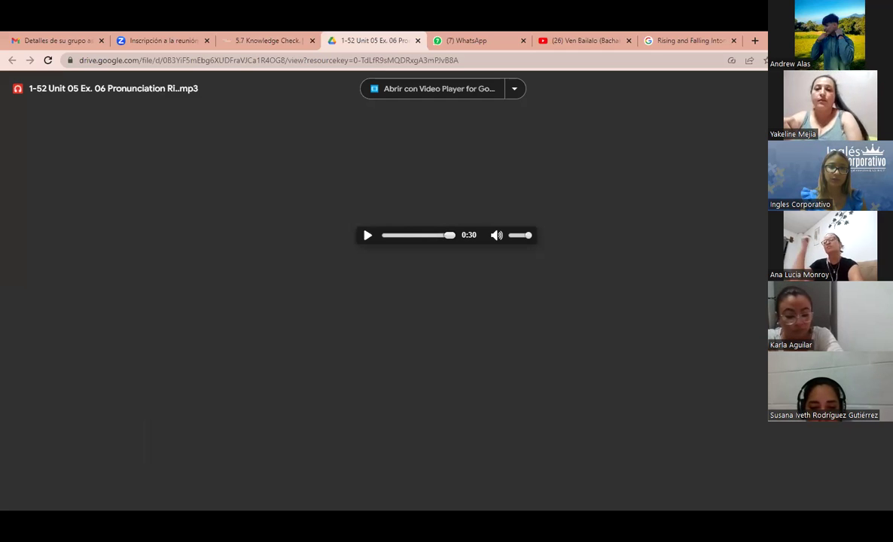
key(space)
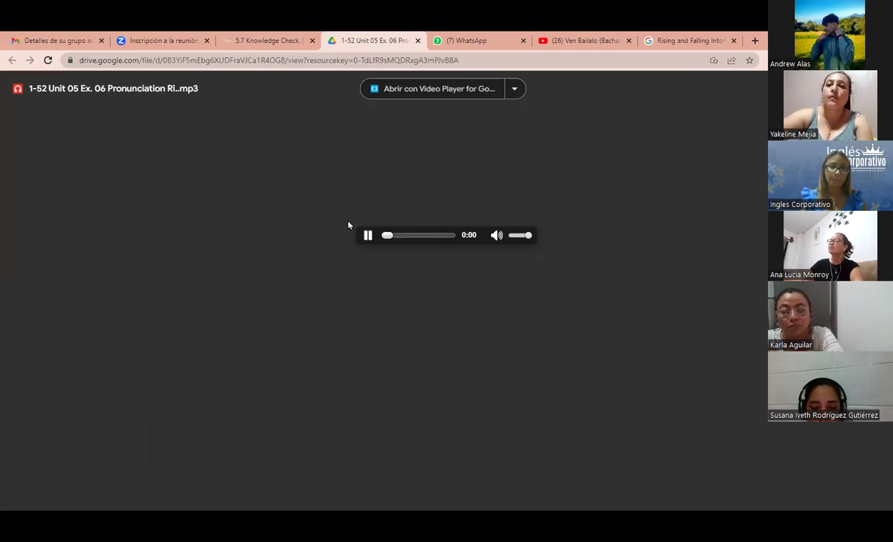
key(ctrl+shift+Tab)
Step: Submit the six intonation answers of the Knowledge Check
scroll(561, 407, down, 5)
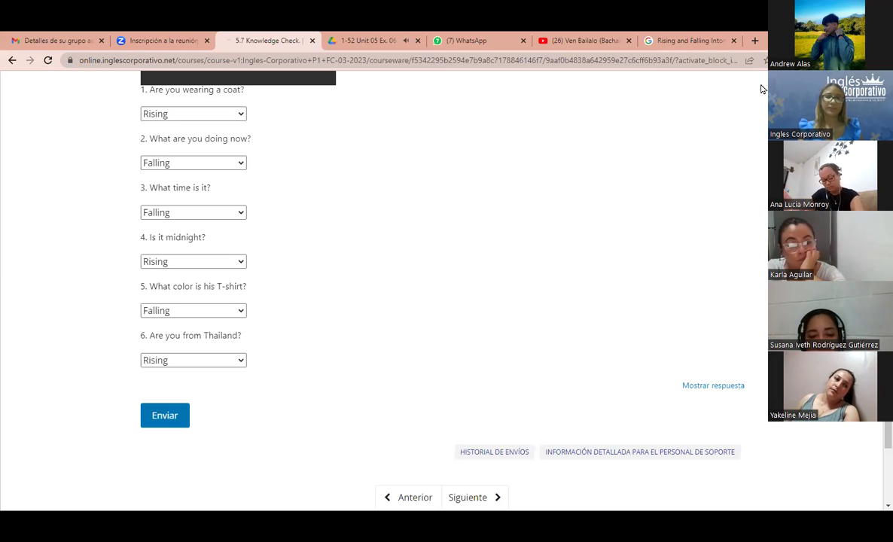
click(160, 421)
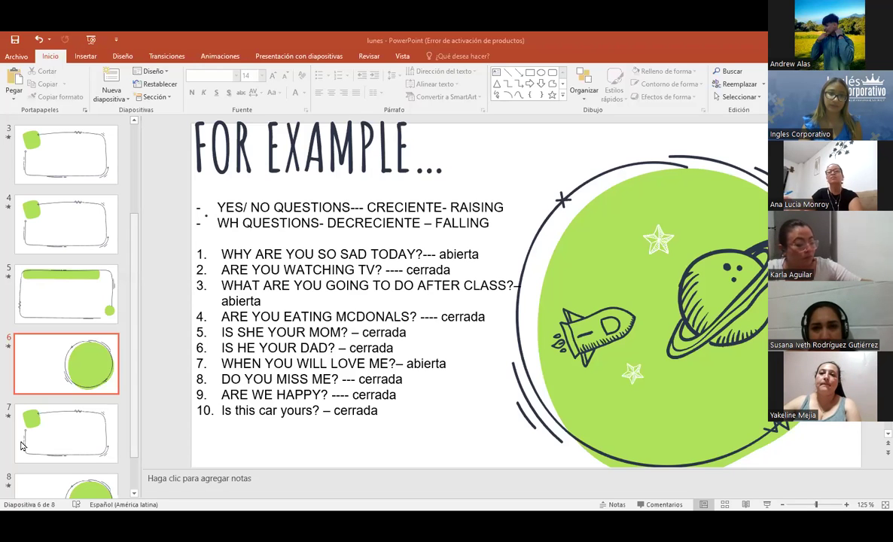
Step: Show slide 7, the "Practice time!" slide, in the PowerPoint presentation "lunes"
click(22, 445)
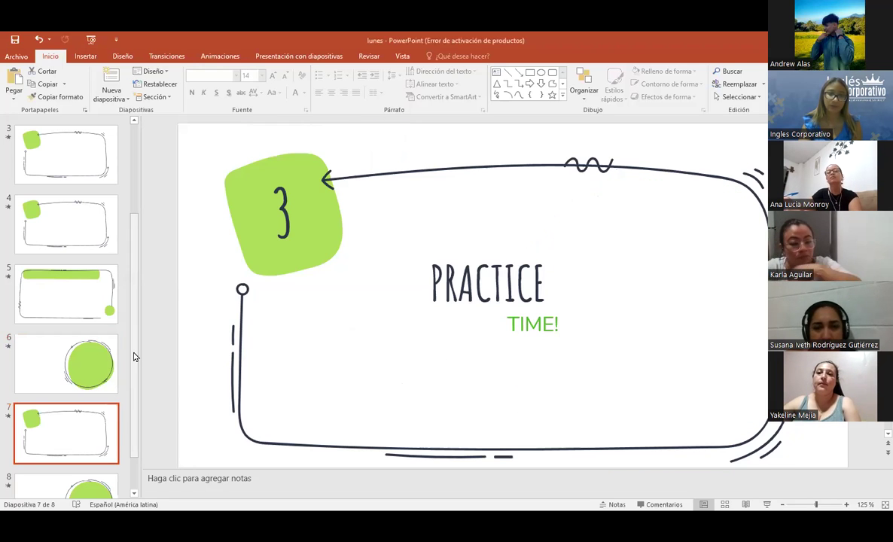